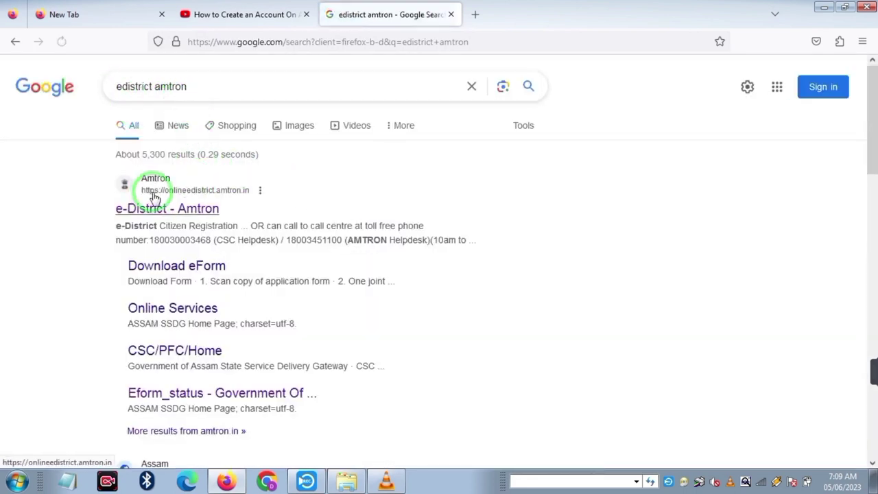
# Step: Open the Sign In page of the e-District Amtron site and glance at the account-creation video in the YouTube tab
pyautogui.click(202, 192)
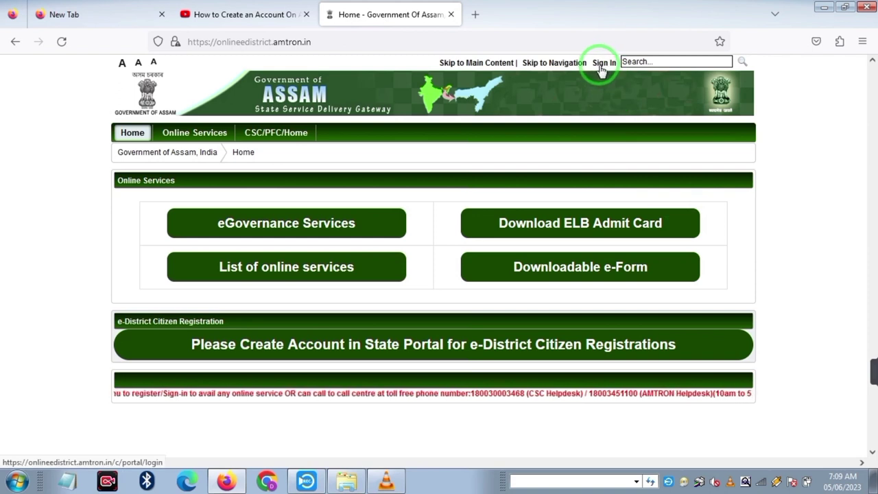
pyautogui.click(603, 62)
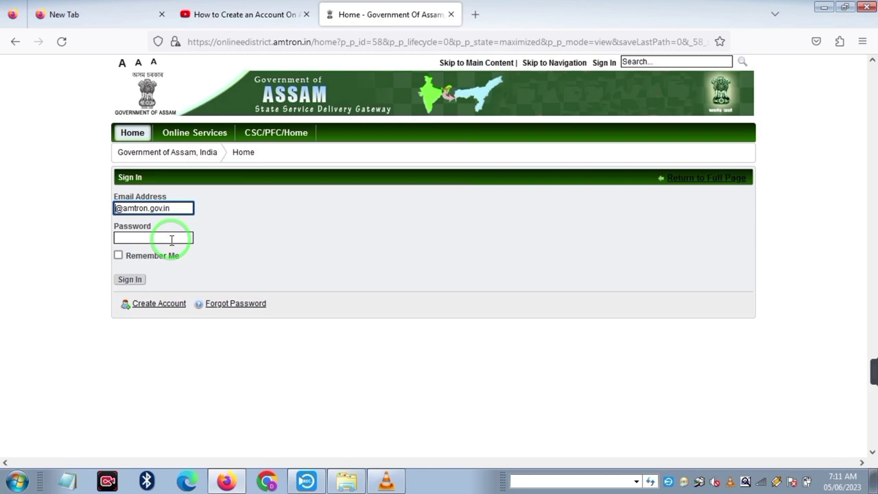
pyautogui.click(260, 12)
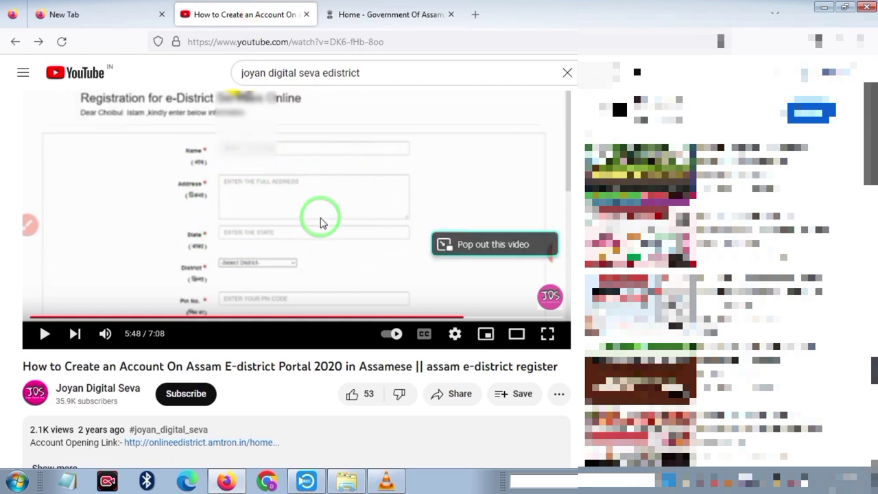
pyautogui.click(387, 15)
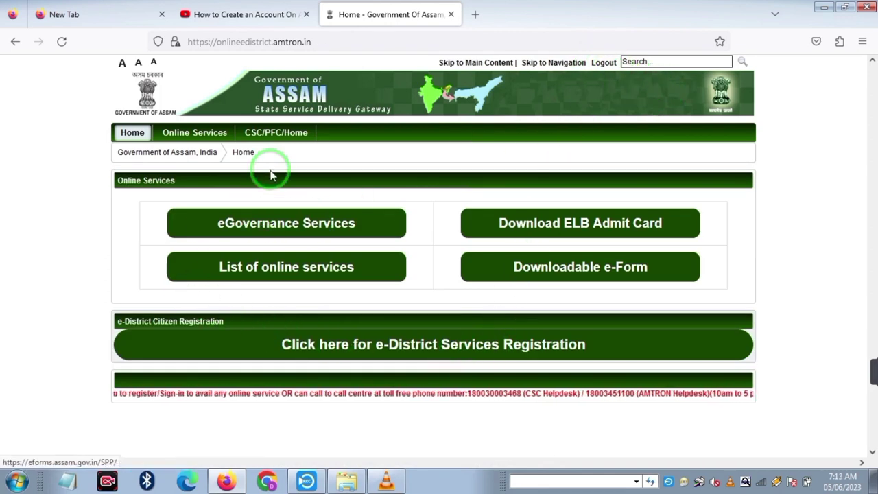
# Step: Open the New Registration form for CSC/PFC and search as a CSC user with the centre's CSC ID
pyautogui.moveTo(261, 139)
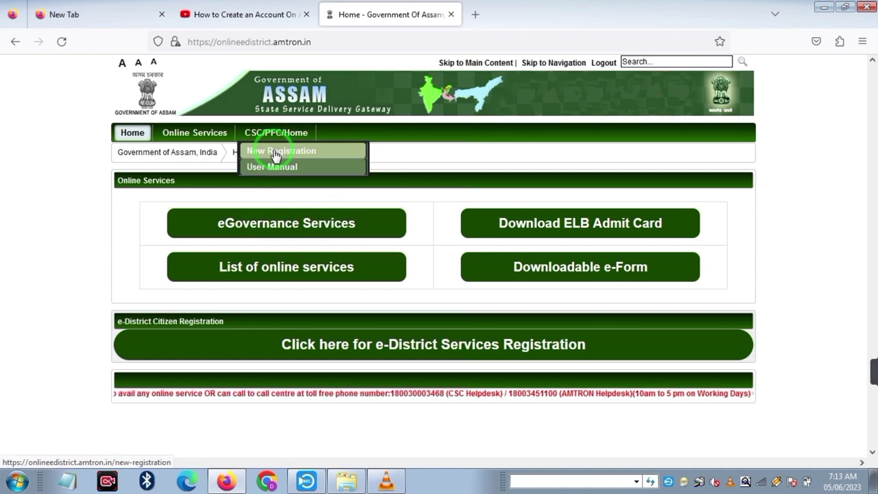
pyautogui.click(274, 153)
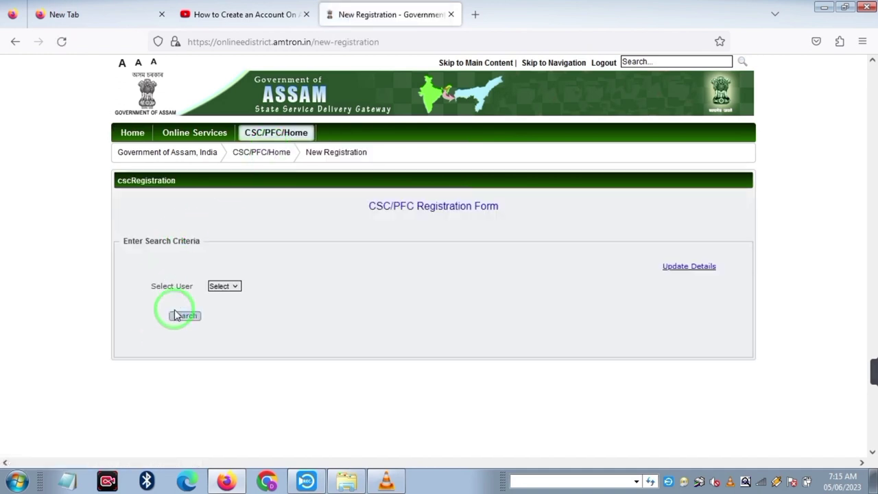
pyautogui.click(224, 288)
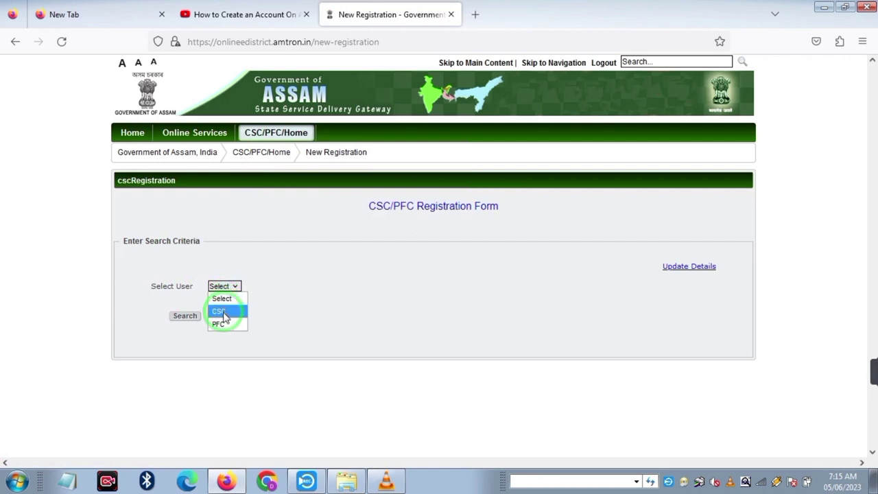
pyautogui.click(221, 312)
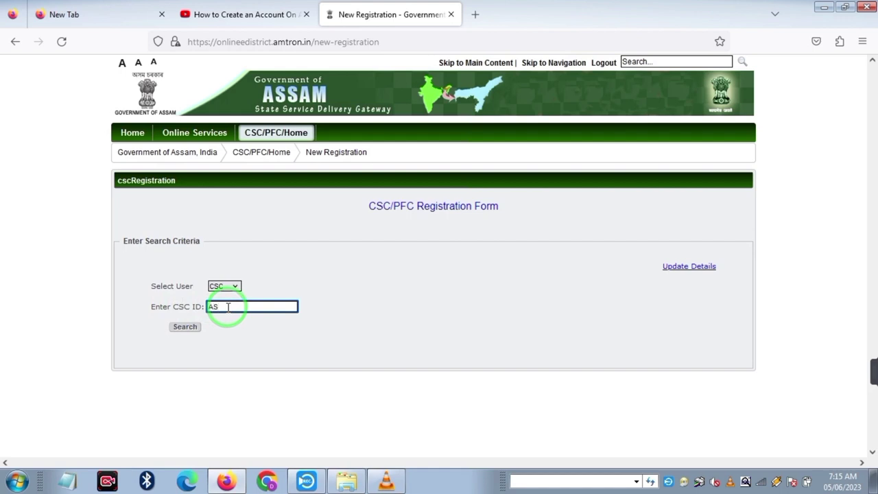
pyautogui.write('46')
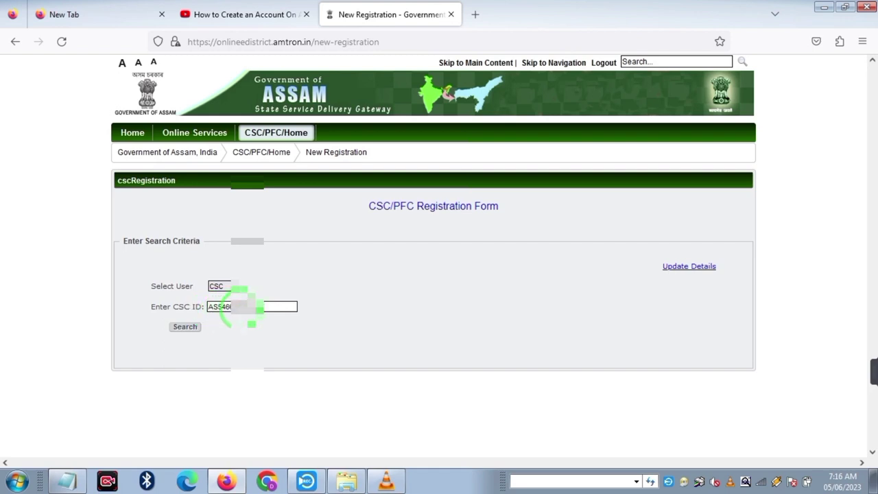
pyautogui.click(185, 326)
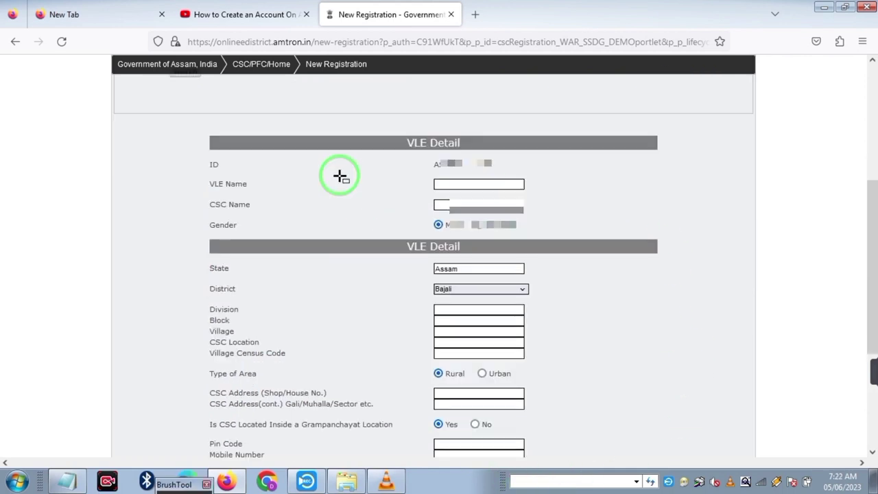
# Step: Outline the first VLE Detail heading and the ID, VLE Name, CSC Name and Gender entries with rectangles
pyautogui.moveTo(402, 128)
pyautogui.mouseDown()
pyautogui.moveTo(427, 152)
pyautogui.moveTo(471, 150)
pyautogui.moveTo(439, 165)
pyautogui.moveTo(512, 172)
pyautogui.mouseUp()
pyautogui.moveTo(204, 174); pyautogui.dragTo(255, 187)
pyautogui.moveTo(432, 175)
pyautogui.mouseDown()
pyautogui.moveTo(457, 190)
pyautogui.moveTo(539, 190)
pyautogui.mouseUp()
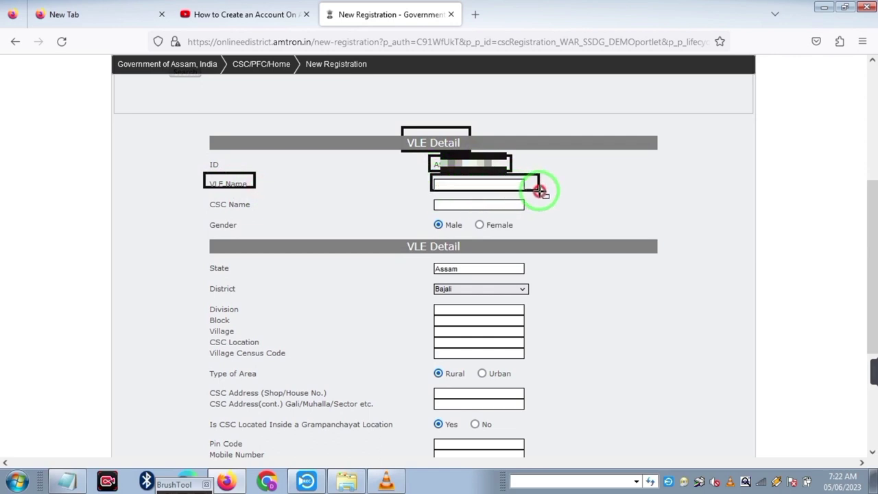
pyautogui.moveTo(206, 196); pyautogui.dragTo(262, 213)
pyautogui.moveTo(434, 197)
pyautogui.mouseDown()
pyautogui.moveTo(456, 212)
pyautogui.moveTo(535, 212)
pyautogui.mouseUp()
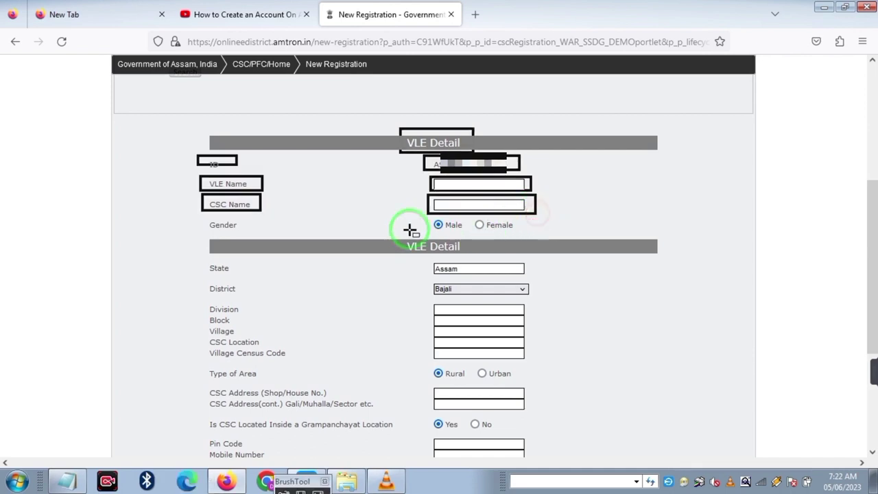
pyautogui.moveTo(424, 211); pyautogui.dragTo(462, 223)
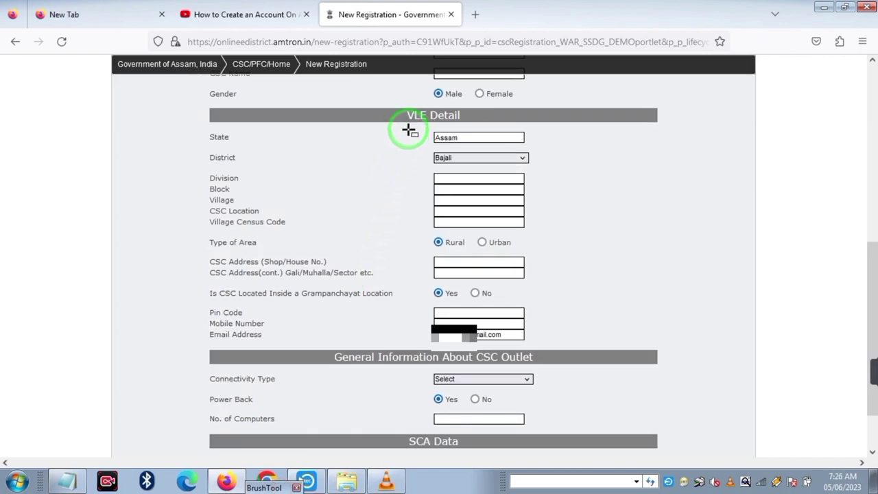
# Step: Outline the second VLE Detail heading and its State, District, Division, Block and Village entries with rectangles, and clear the markings
pyautogui.moveTo(403, 105); pyautogui.dragTo(476, 127)
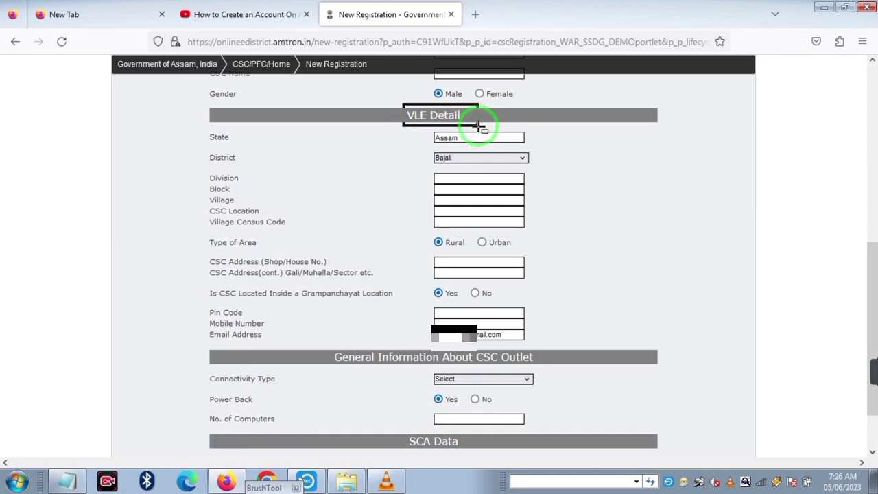
pyautogui.moveTo(426, 126)
pyautogui.mouseDown()
pyautogui.moveTo(483, 142)
pyautogui.moveTo(461, 160)
pyautogui.moveTo(486, 165)
pyautogui.mouseUp()
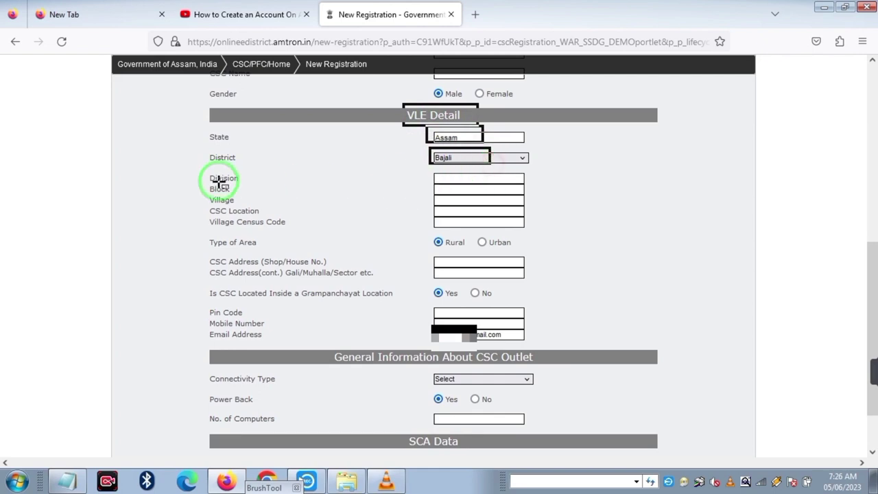
pyautogui.moveTo(203, 167); pyautogui.dragTo(251, 181)
pyautogui.moveTo(435, 171); pyautogui.dragTo(501, 181)
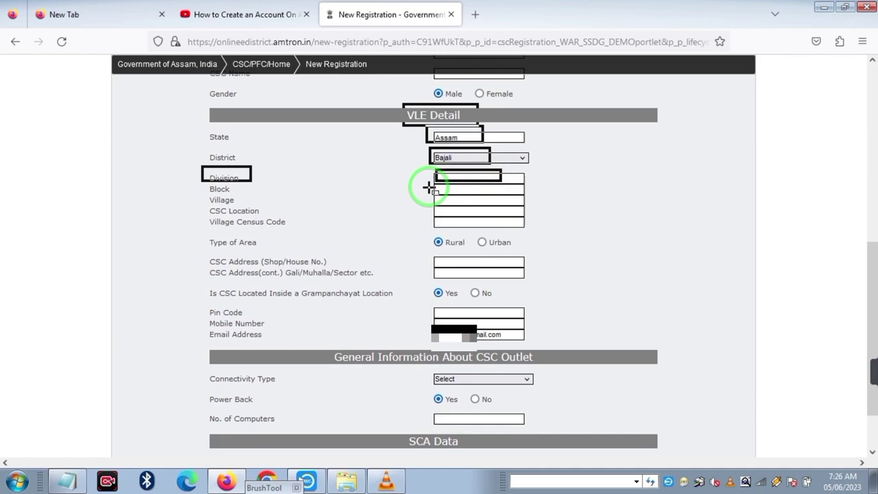
pyautogui.moveTo(198, 178); pyautogui.dragTo(254, 190)
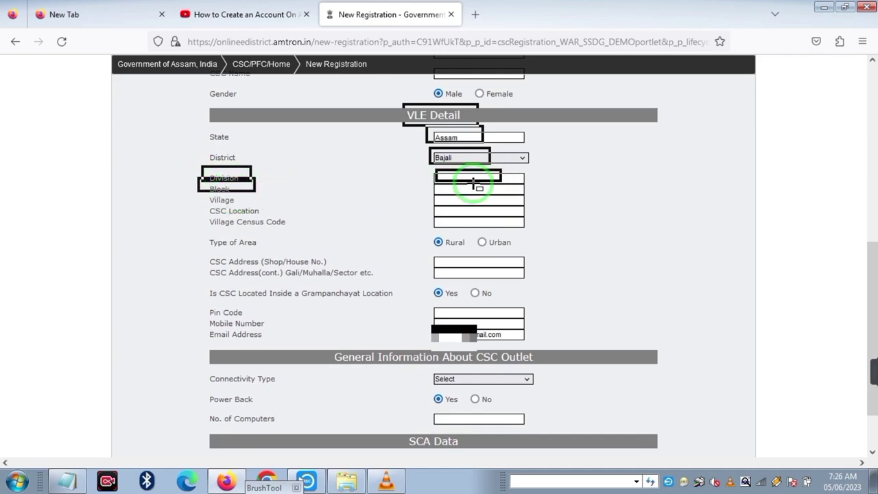
pyautogui.moveTo(424, 181); pyautogui.dragTo(491, 192)
pyautogui.moveTo(204, 194); pyautogui.dragTo(244, 206)
pyautogui.moveTo(440, 195); pyautogui.dragTo(506, 204)
pyautogui.press('Escape')
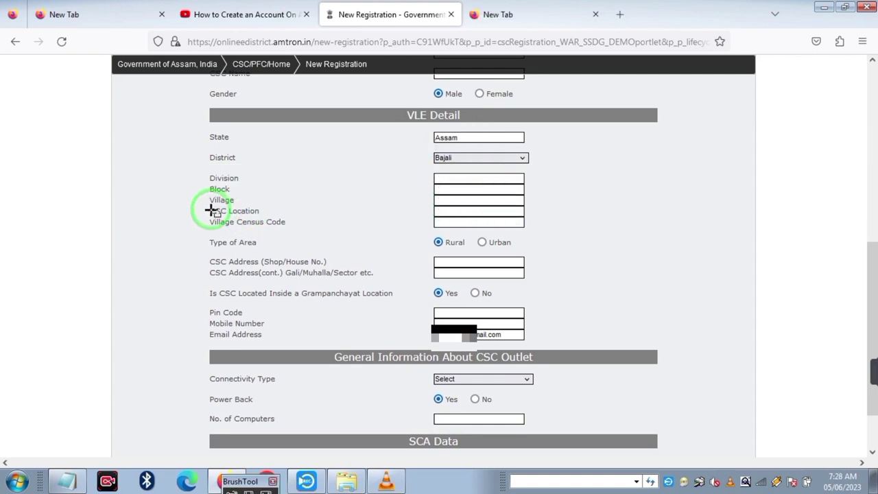
# Step: Outline the CSC Location label and field and the Village Census Code label with rectangles
pyautogui.moveTo(208, 204); pyautogui.dragTo(271, 216)
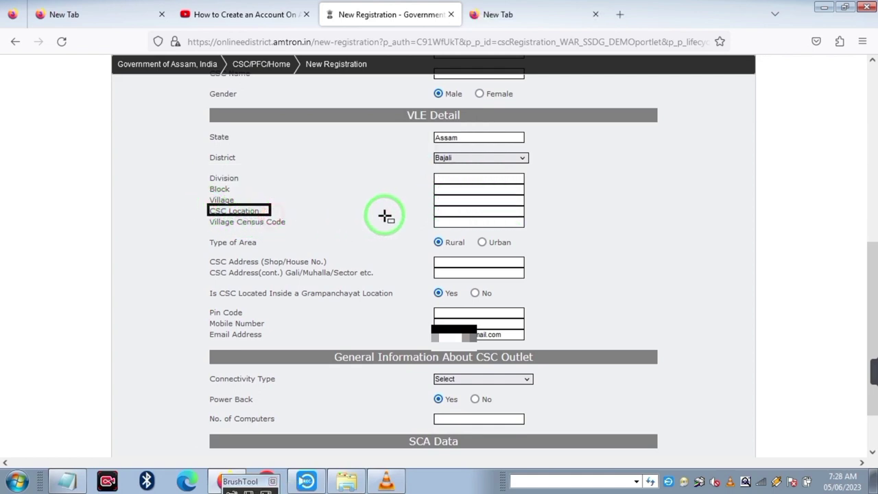
pyautogui.moveTo(433, 205)
pyautogui.mouseDown()
pyautogui.moveTo(472, 217)
pyautogui.moveTo(579, 218)
pyautogui.mouseUp()
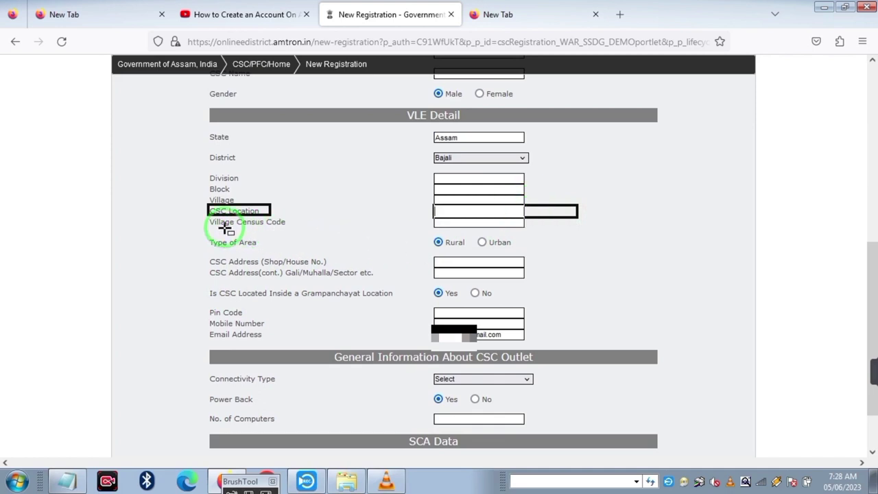
pyautogui.moveTo(199, 215); pyautogui.dragTo(297, 233)
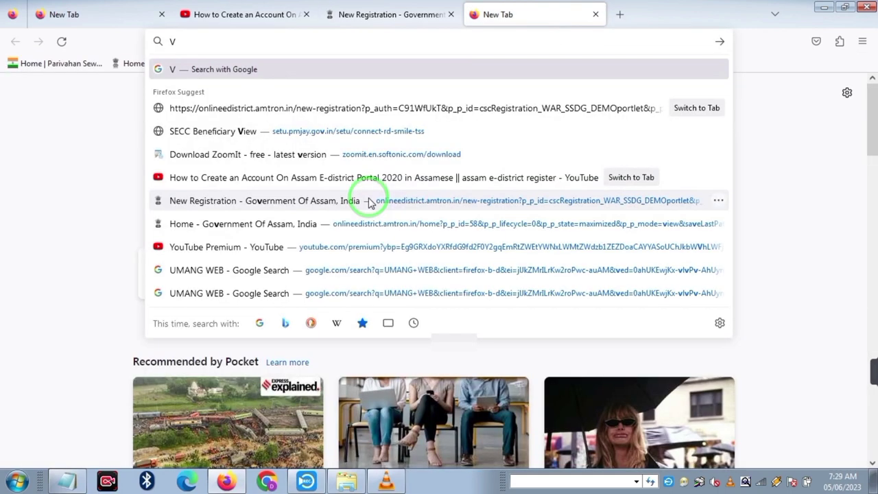
# Step: Search Google for "VILLAGE CENCUS CODE ASSAM" in the new tab
pyautogui.press('BackSpace')
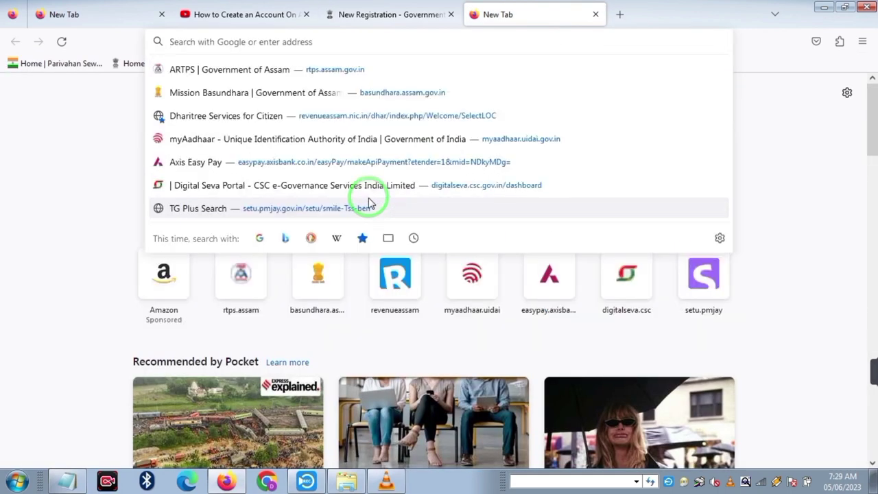
pyautogui.write('VI')
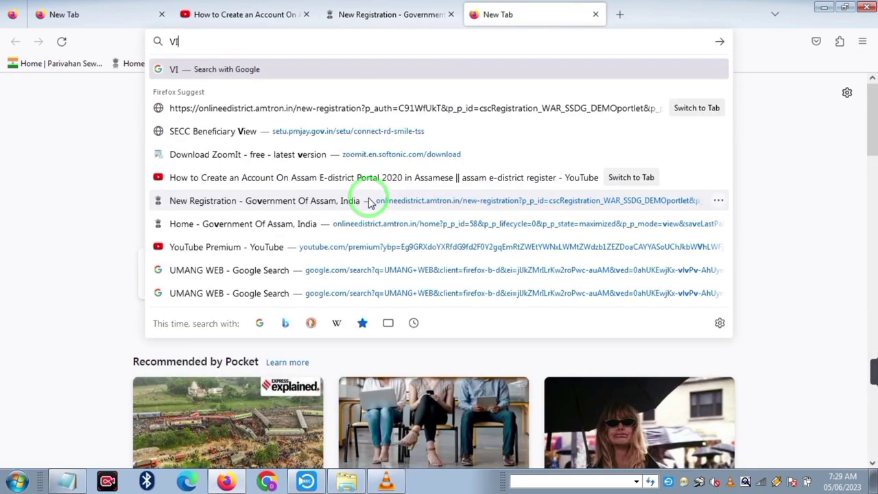
pyautogui.write('LLAGE C')
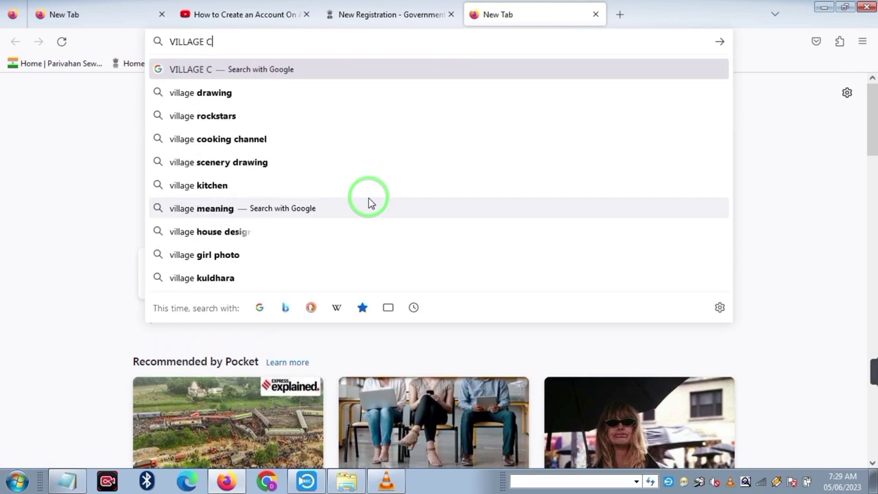
pyautogui.write('ENC')
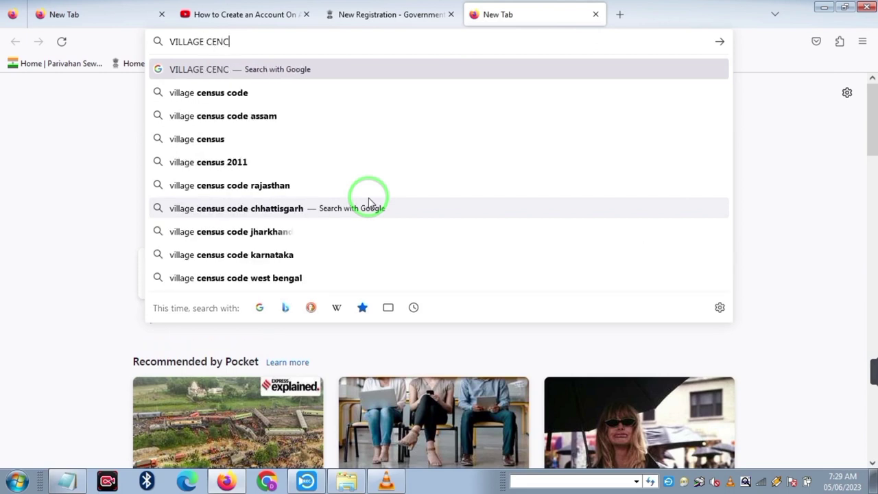
pyautogui.write('US COD')
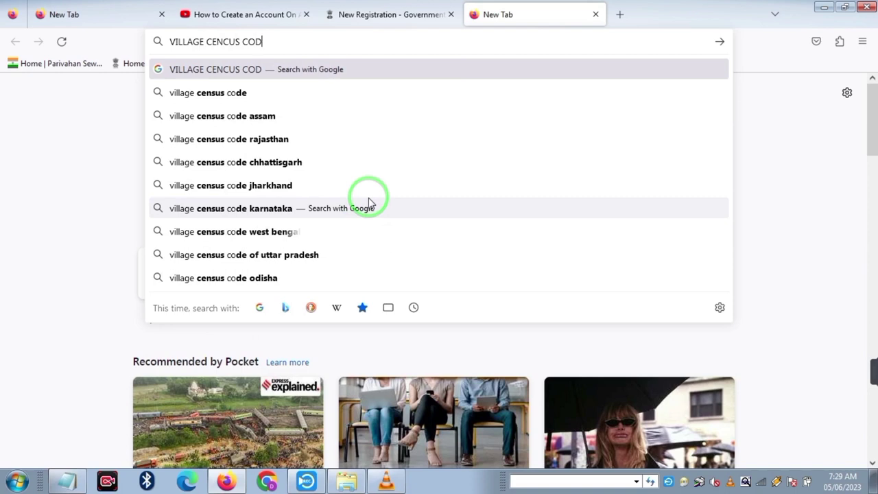
pyautogui.write('E ASSAM')
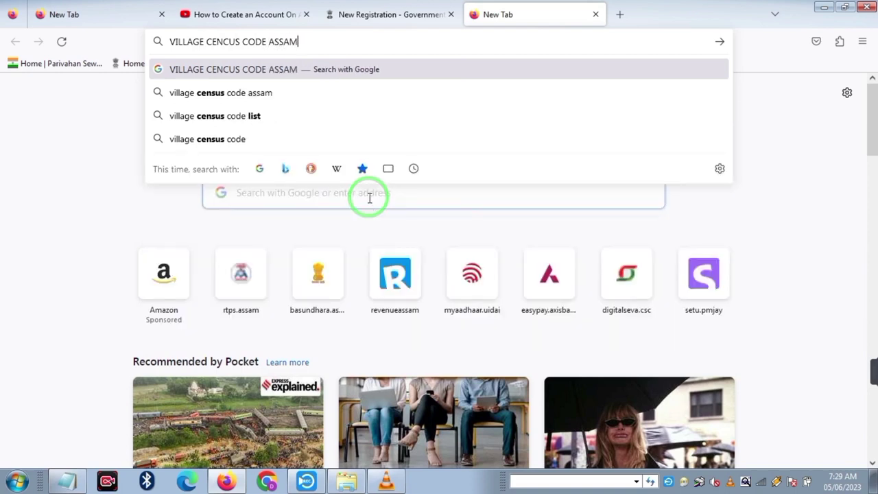
pyautogui.press('Return')
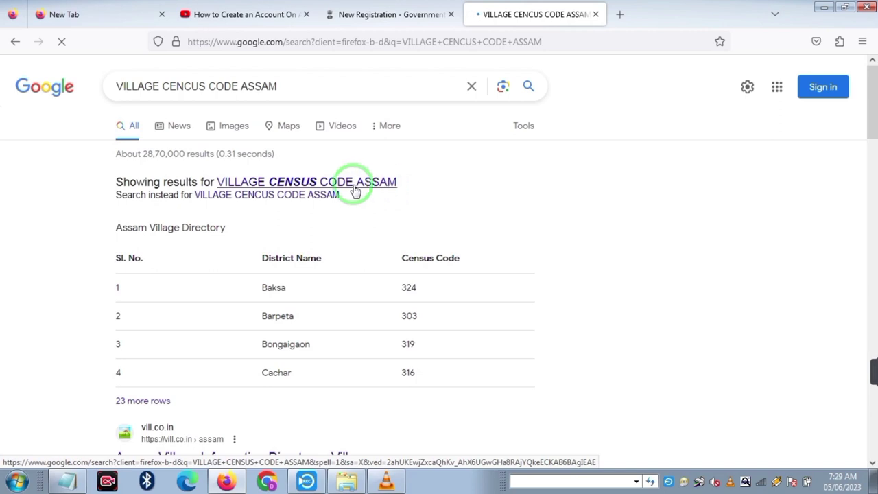
# Step: Open the Assam Village Codes result from villagecodes.in
pyautogui.scroll(-4, 382, 225)
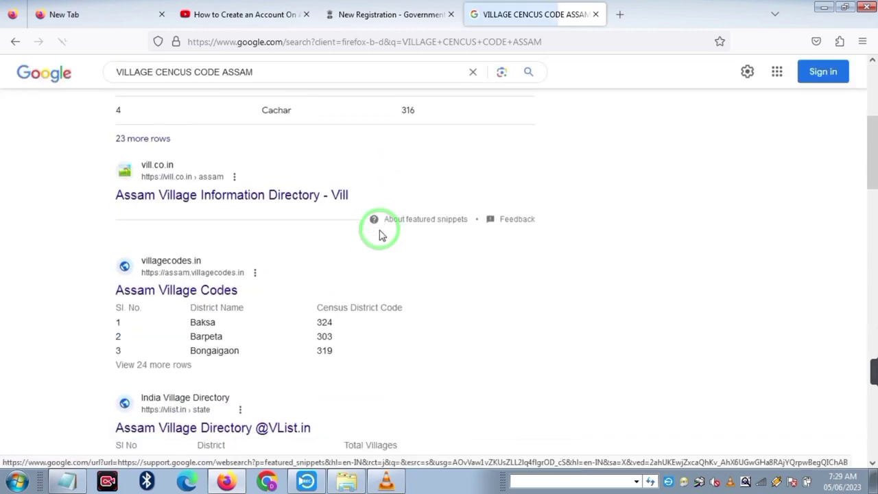
pyautogui.scroll(-1, 381, 237)
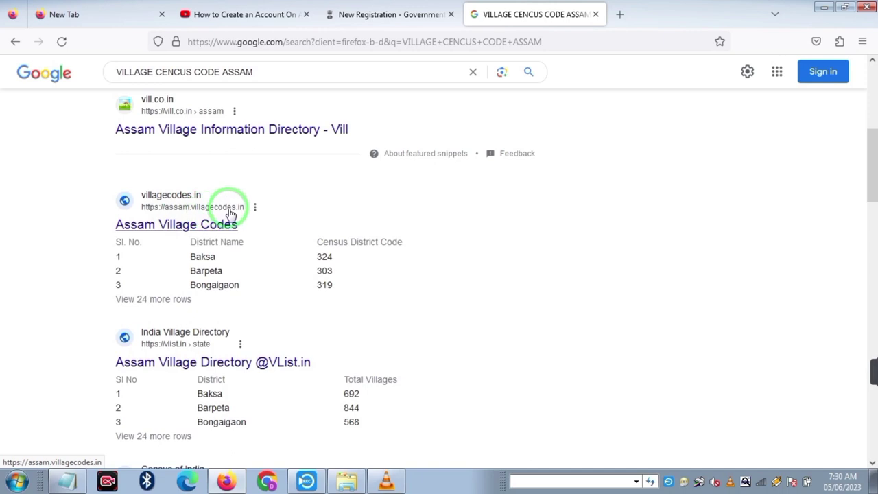
pyautogui.click(125, 223)
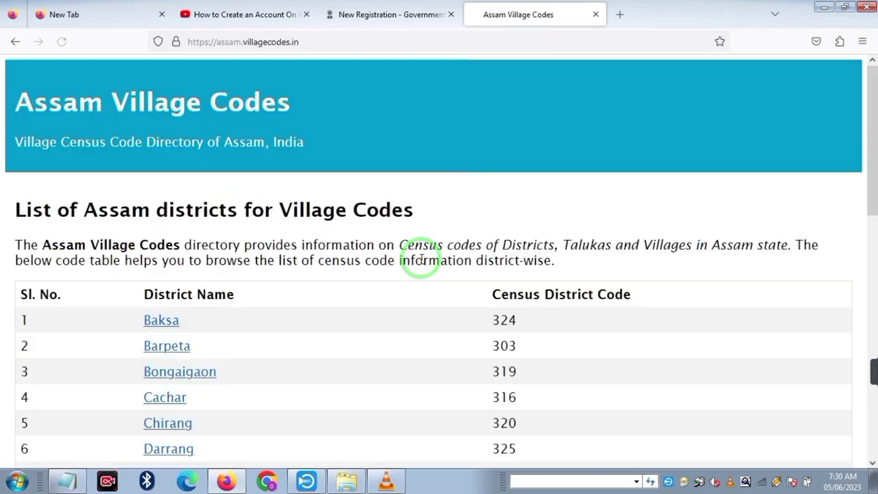
# Step: Open the Lakhipur taluka of Goalpara district and browse its list of village census codes
pyautogui.scroll(-5, 270, 262)
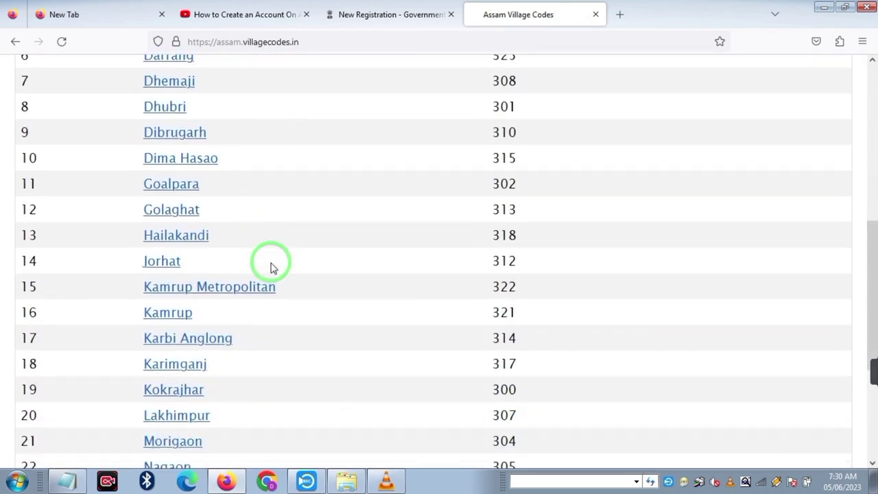
pyautogui.click(173, 184)
pyautogui.scroll(-3, 455, 298)
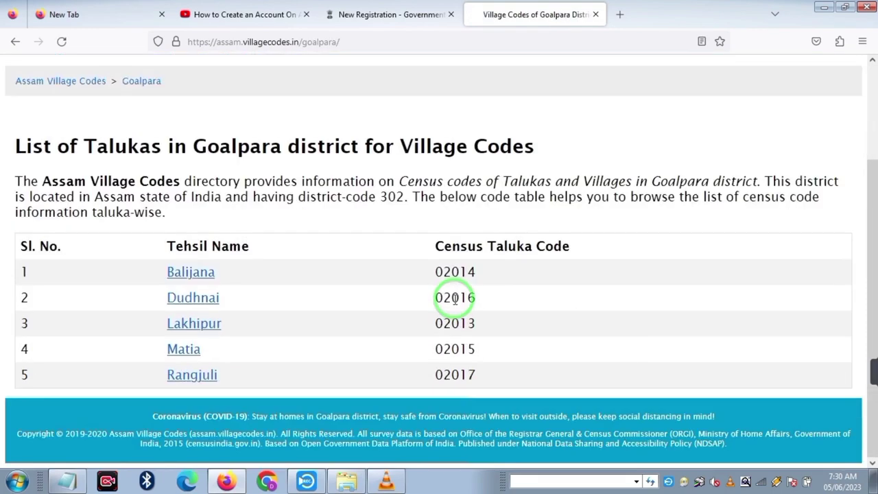
pyautogui.click(185, 326)
pyautogui.scroll(-3, 423, 308)
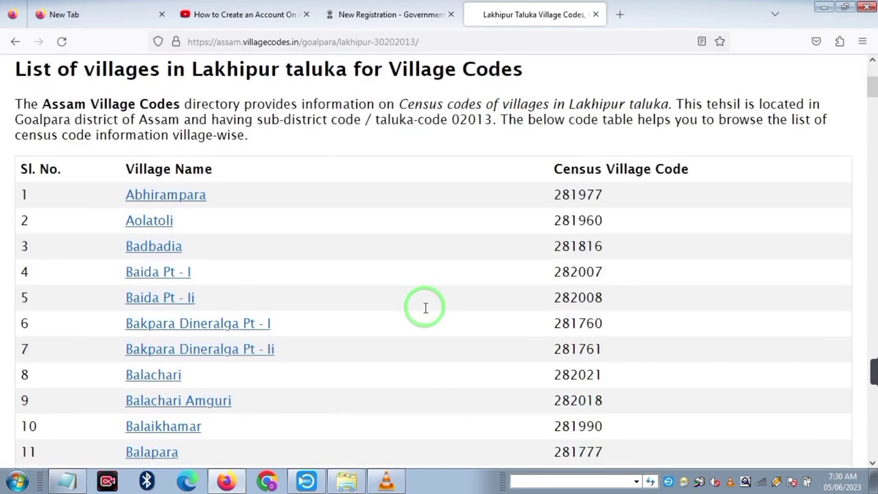
pyautogui.scroll(-6, 185, 323)
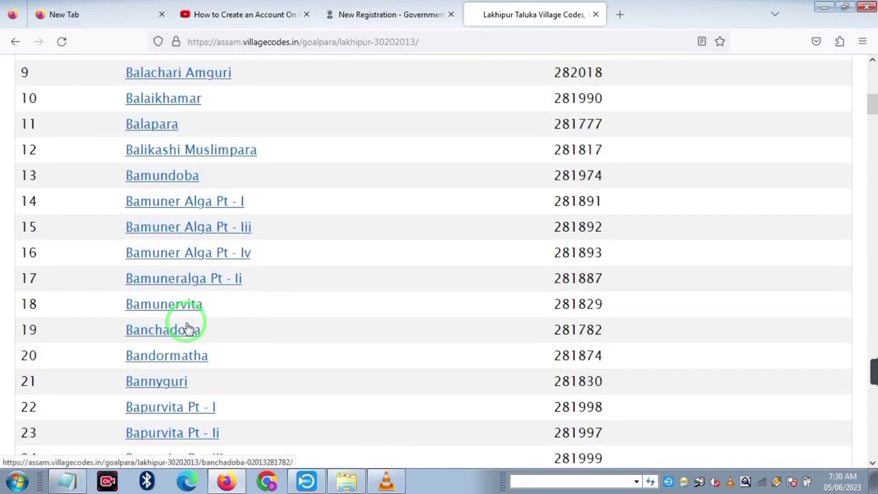
# Step: Find Kolabari in the Lakhipur village list, copy its census code 281849, and return to the New Registration form
pyautogui.scroll(-4, 187, 314)
pyautogui.scroll(-3, 206, 295)
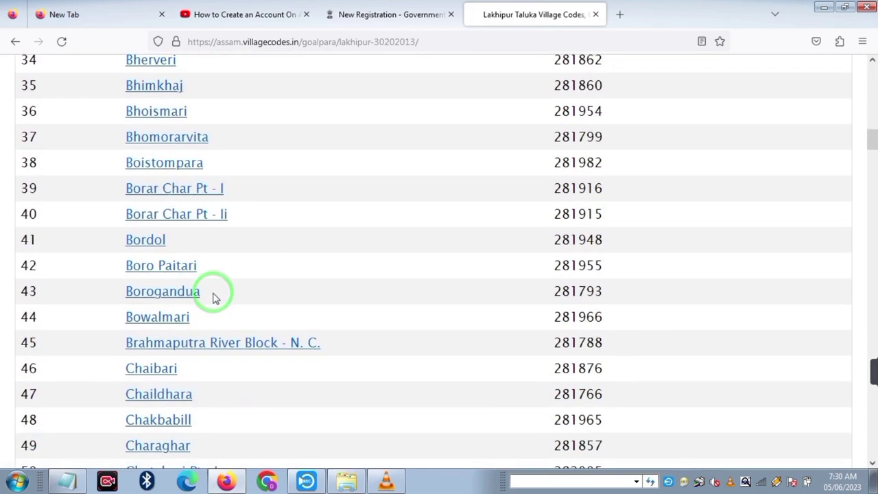
pyautogui.scroll(-3, 211, 295)
pyautogui.scroll(-3, 212, 295)
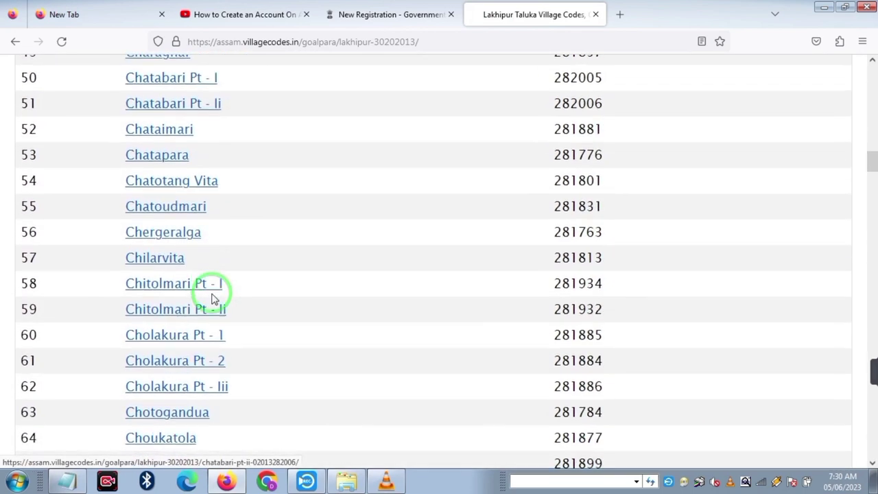
pyautogui.scroll(-20, 261, 273)
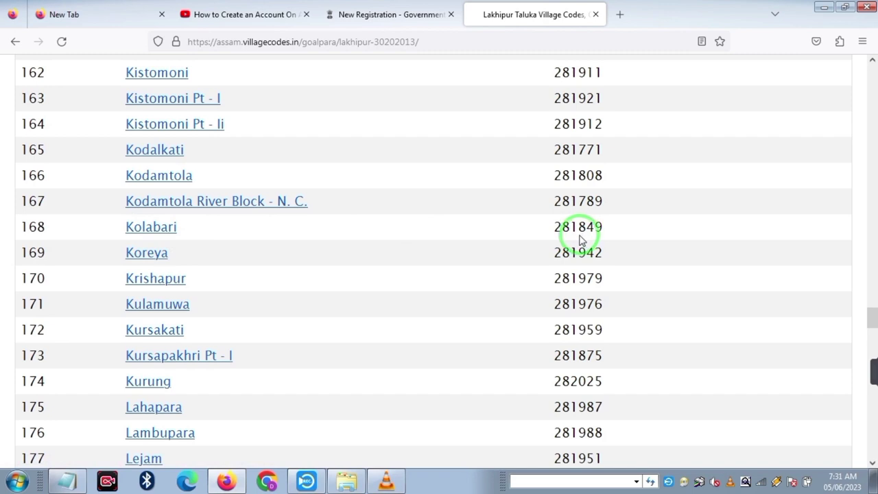
pyautogui.moveTo(547, 228); pyautogui.dragTo(599, 226)
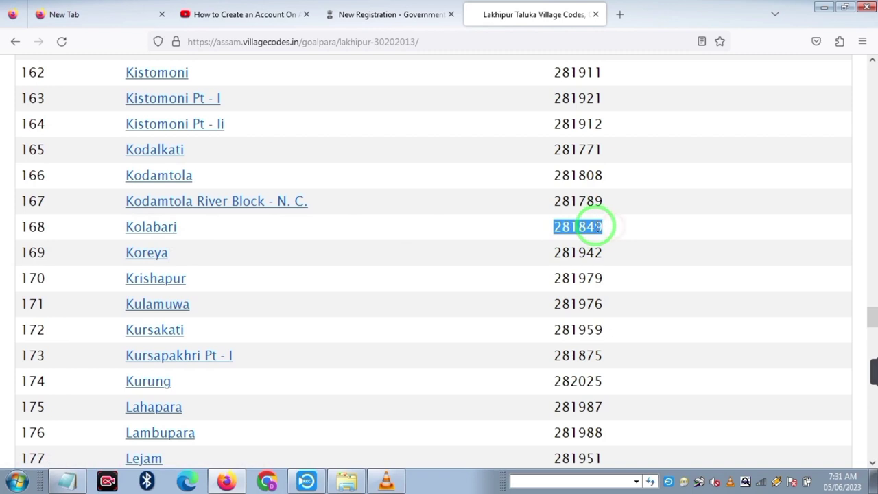
pyautogui.rightClick(598, 226)
pyautogui.click(627, 236)
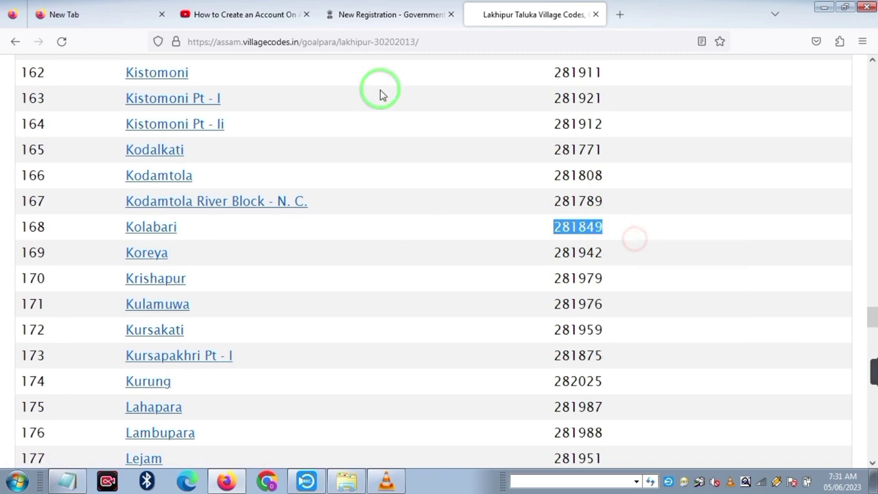
pyautogui.click(376, 26)
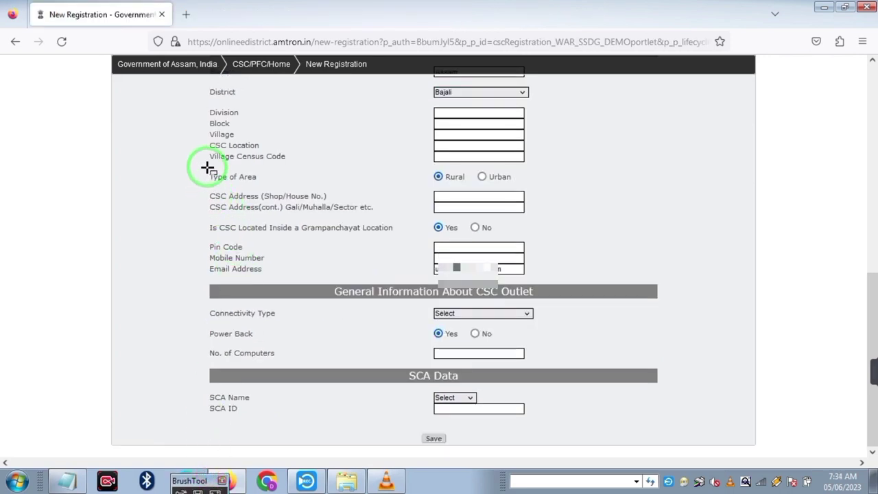
# Step: Outline the Type of Area label with its Rural and Urban options, and the CSC Address (Shop/House No.) label and field
pyautogui.moveTo(206, 169)
pyautogui.mouseDown()
pyautogui.moveTo(240, 187)
pyautogui.moveTo(281, 186)
pyautogui.mouseUp()
pyautogui.moveTo(429, 164)
pyautogui.mouseDown()
pyautogui.moveTo(461, 185)
pyautogui.moveTo(483, 173)
pyautogui.moveTo(515, 190)
pyautogui.mouseUp()
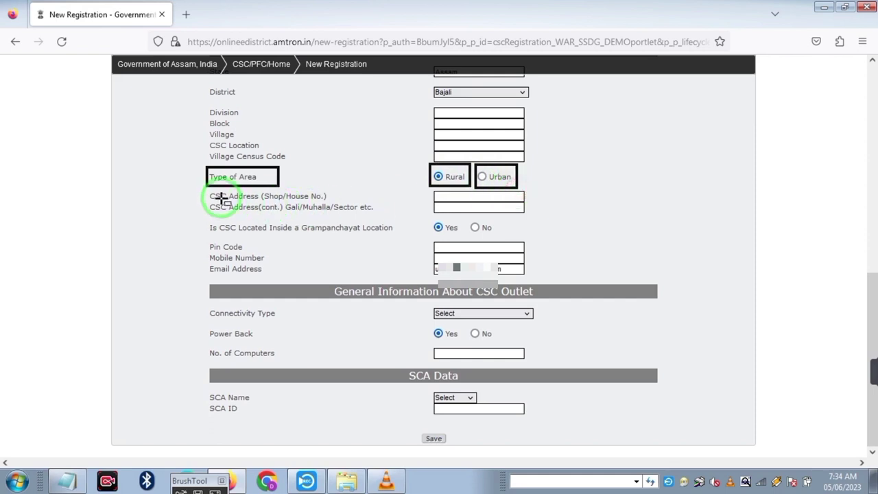
pyautogui.moveTo(205, 191); pyautogui.dragTo(339, 201)
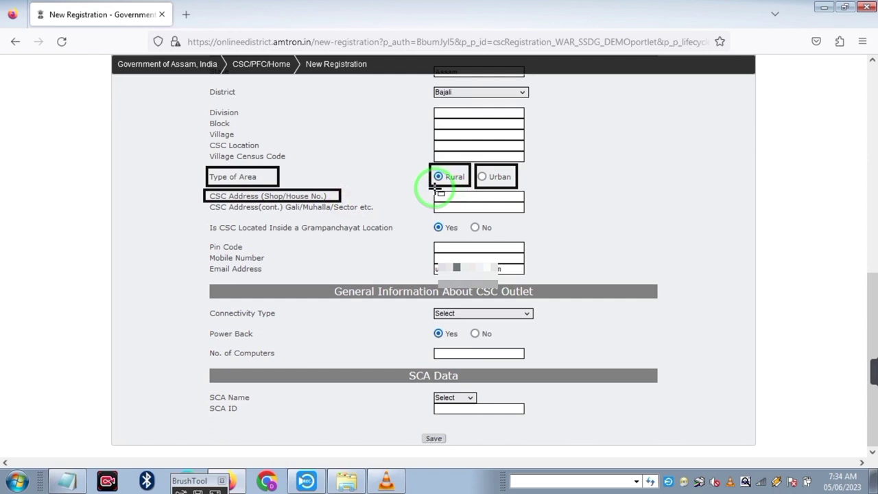
pyautogui.moveTo(436, 191); pyautogui.dragTo(453, 203)
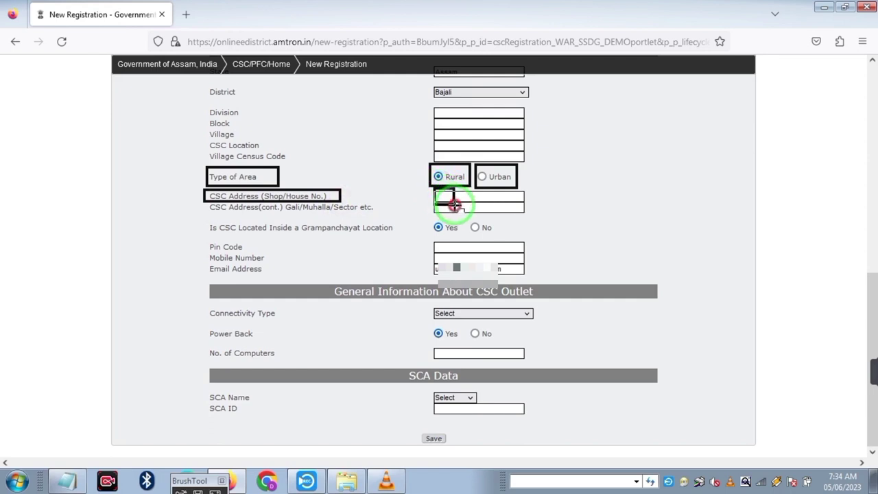
pyautogui.moveTo(461, 204); pyautogui.dragTo(462, 204)
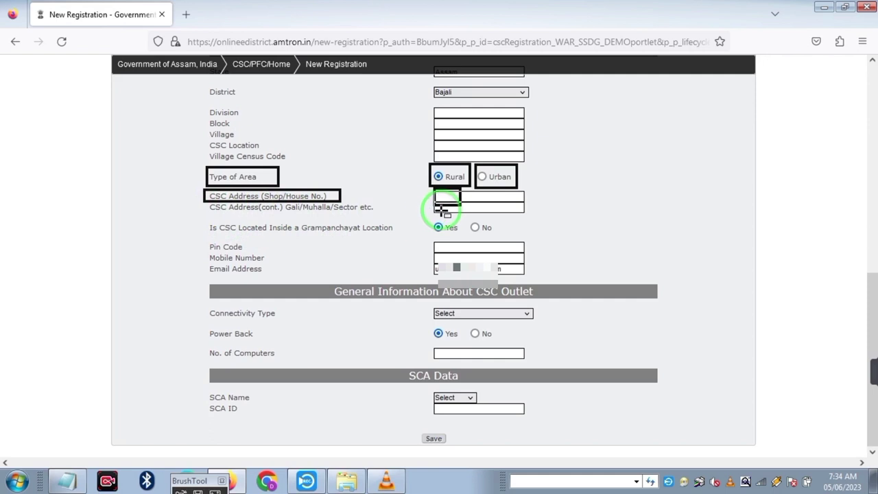
# Step: Outline the remaining rows from the continued CSC address through the Grampanchayat question to the Pin Code, Mobile Number and Email Address
pyautogui.moveTo(437, 204); pyautogui.dragTo(515, 215)
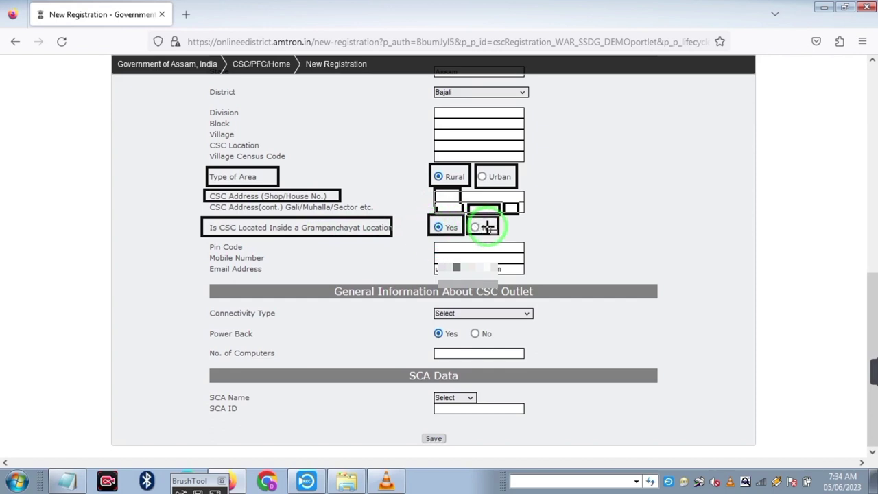
pyautogui.moveTo(205, 242)
pyautogui.mouseDown()
pyautogui.moveTo(233, 251)
pyautogui.moveTo(212, 255)
pyautogui.moveTo(262, 261)
pyautogui.mouseUp()
pyautogui.moveTo(430, 260); pyautogui.dragTo(533, 278)
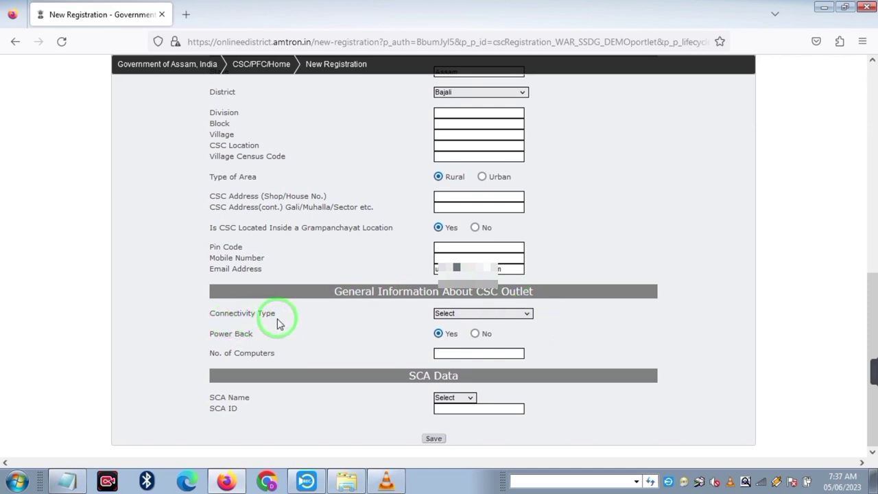
# Step: Set Connectivity Type to Broadband, No. of Computers to 2 and SCA Name to CSC SPV
pyautogui.click(451, 316)
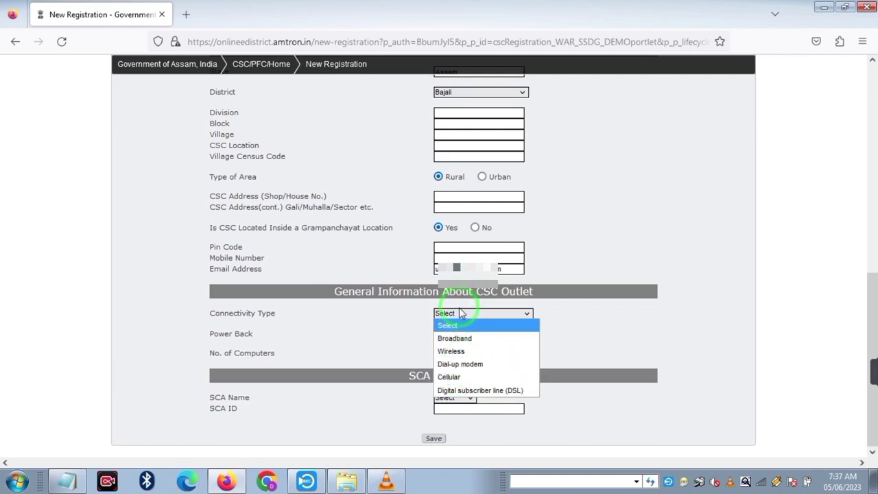
pyautogui.click(459, 339)
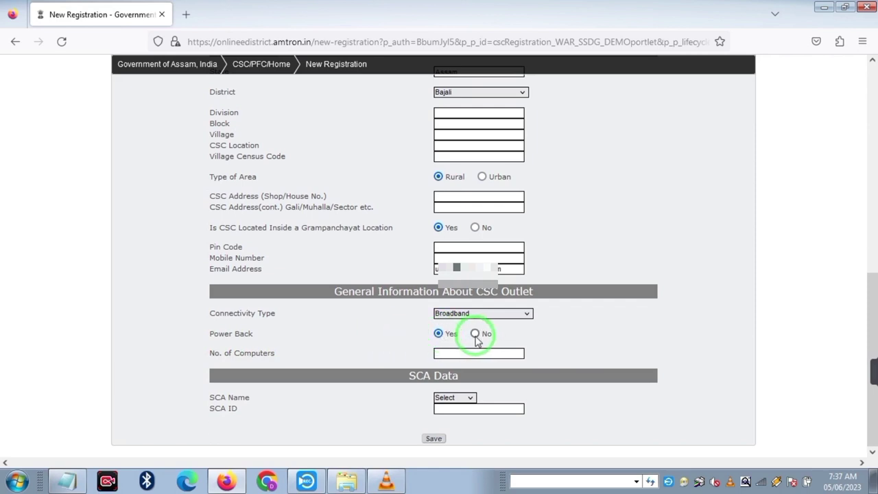
pyautogui.click(463, 353)
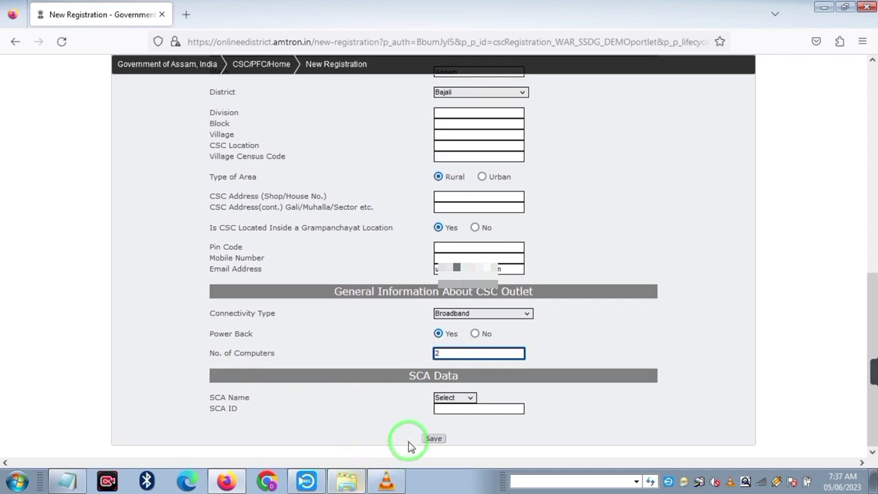
pyautogui.click(461, 398)
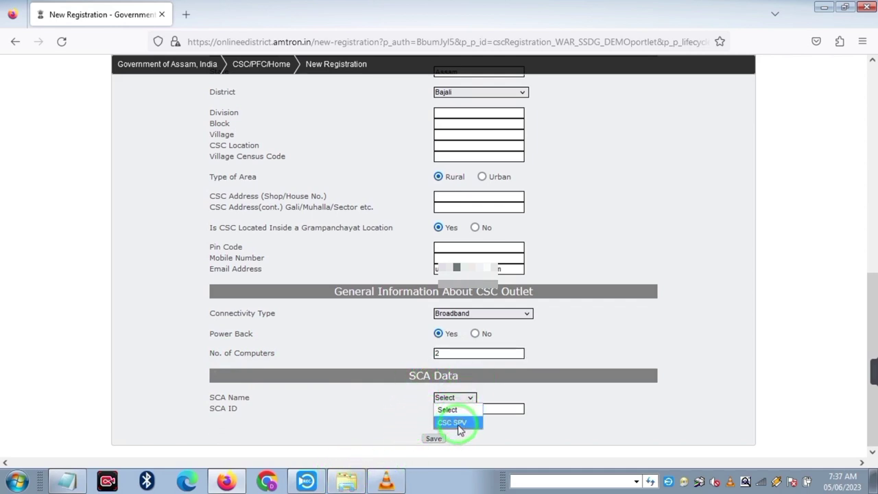
pyautogui.click(458, 423)
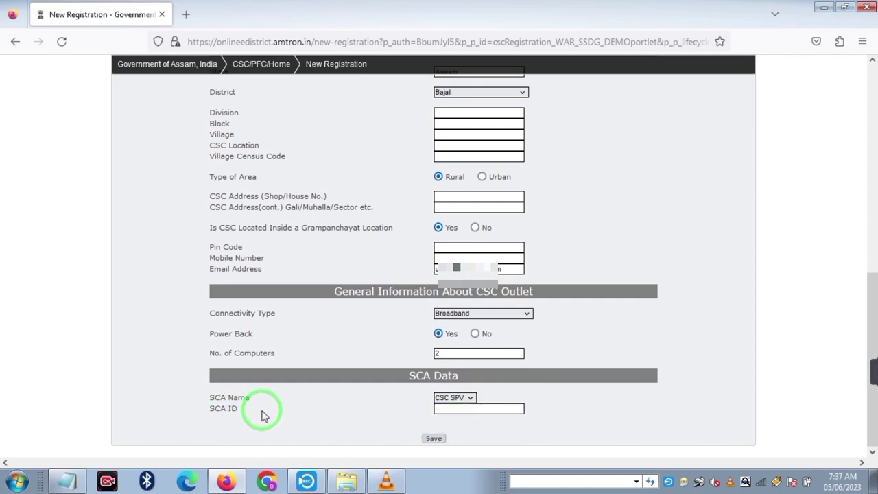
# Step: Copy the ID from the VLE Detail section into the SCA ID field
pyautogui.scroll(3, 264, 410)
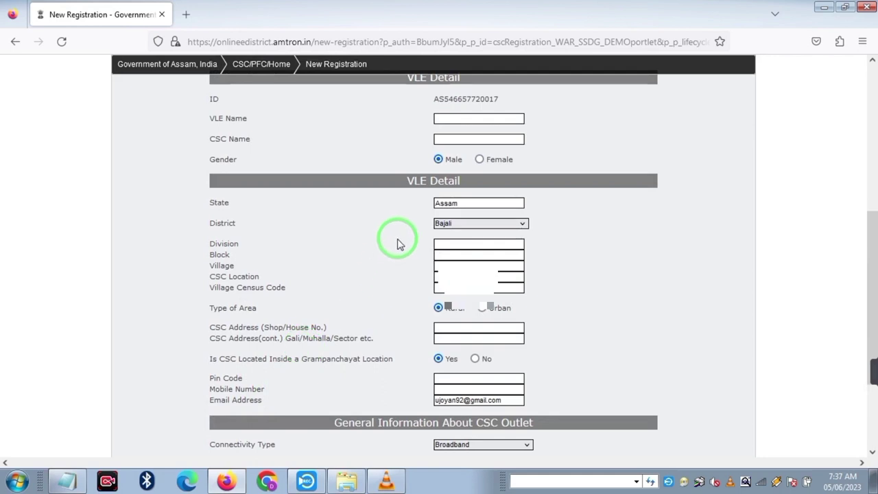
pyautogui.scroll(3, 439, 246)
pyautogui.moveTo(432, 298); pyautogui.dragTo(530, 300)
pyautogui.rightClick(490, 302)
pyautogui.click(514, 306)
pyautogui.click(441, 334)
pyautogui.scroll(-5, 440, 339)
pyautogui.click(451, 409)
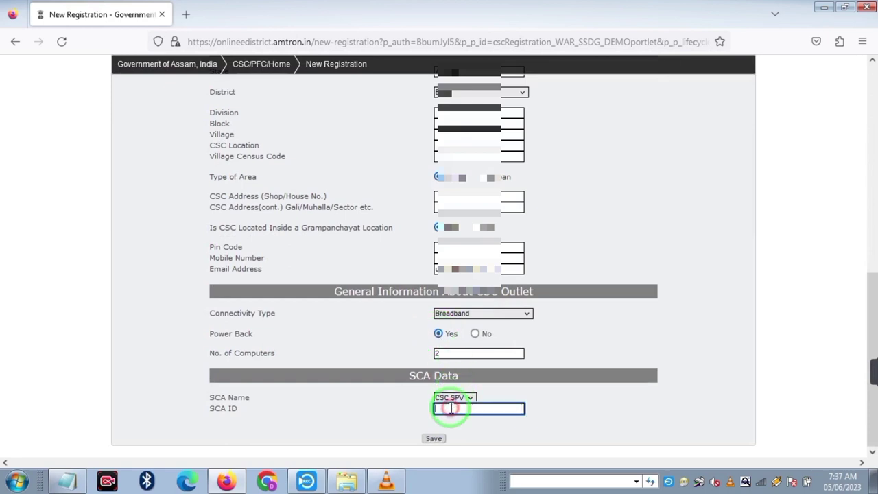
pyautogui.hotkey('ctrl', 'v')
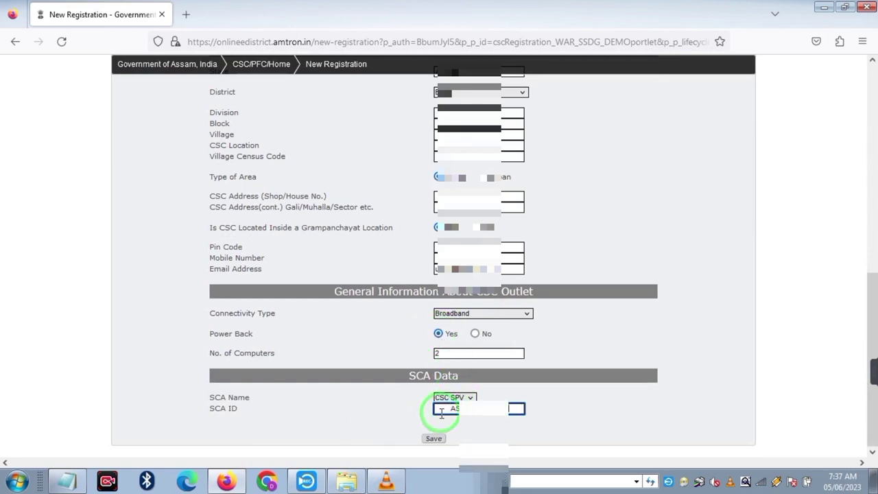
pyautogui.click(513, 415)
pyautogui.click(458, 313)
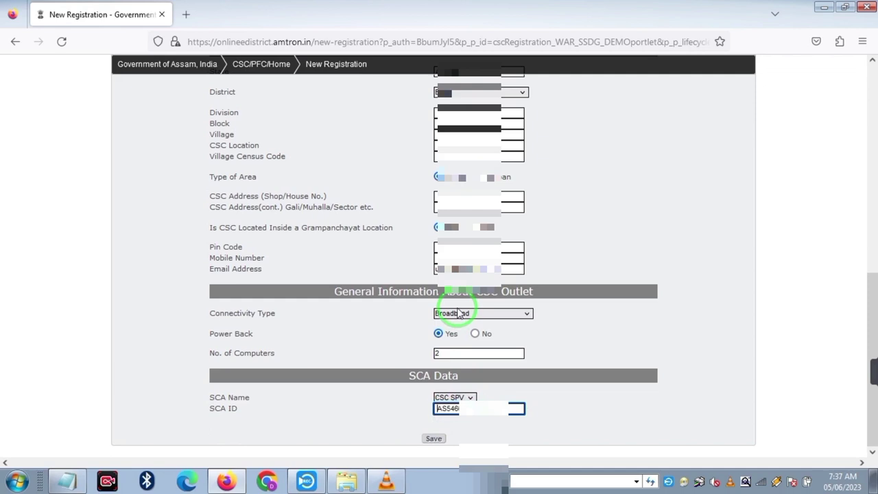
pyautogui.click(476, 271)
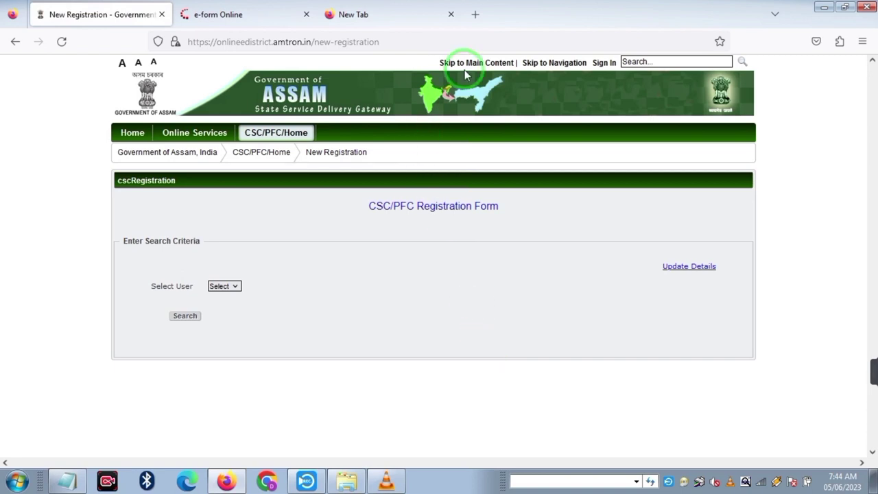
# Step: Search Google for "EDISTRICT AMTRON" in a new tab
pyautogui.click(475, 14)
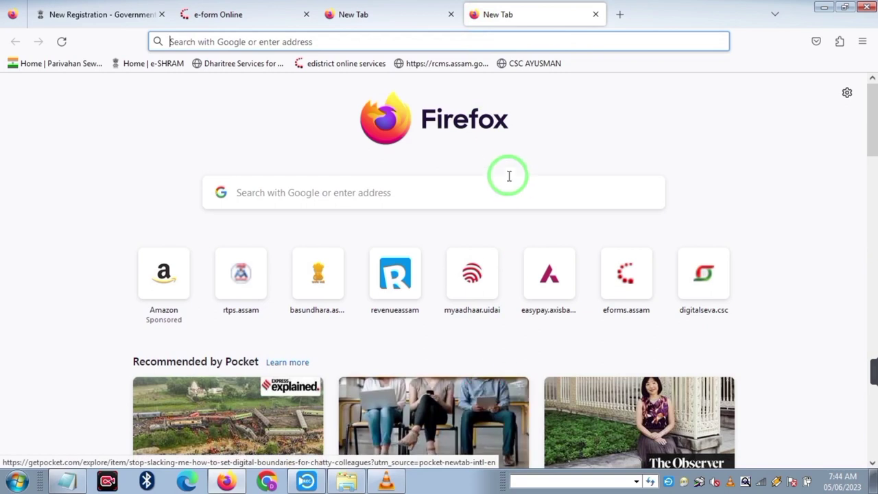
pyautogui.write('ED')
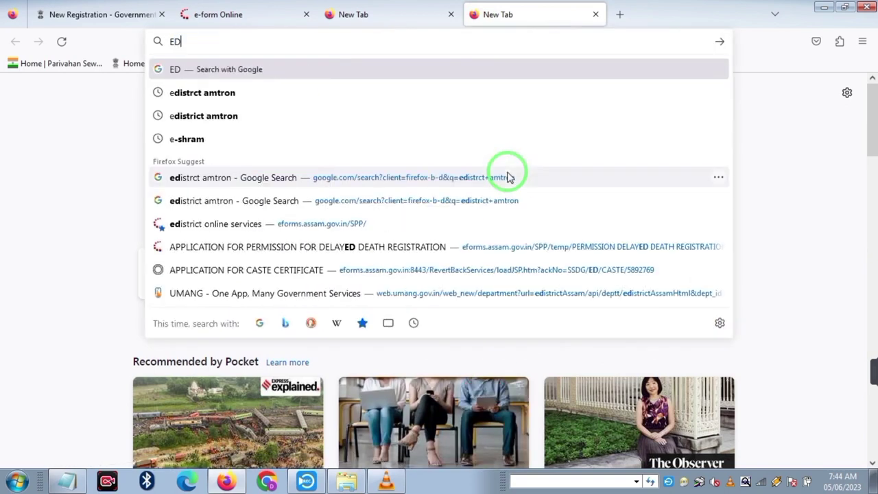
pyautogui.write('ISTR')
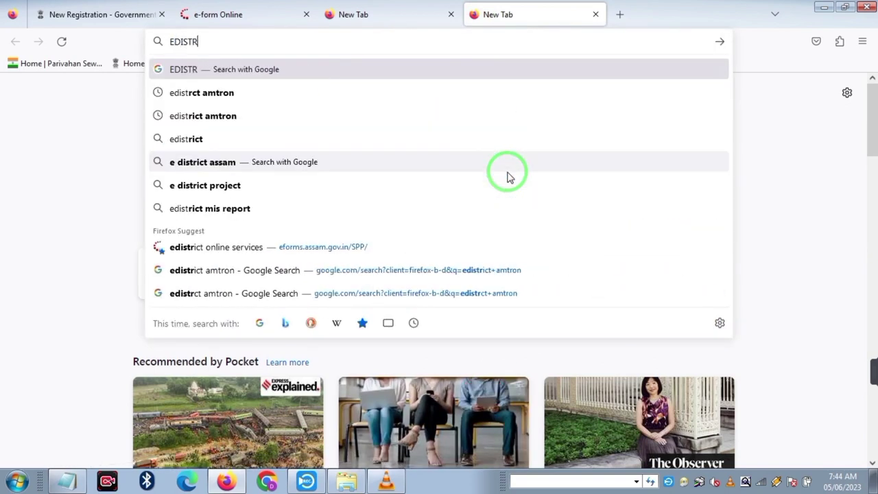
pyautogui.write('ICT AMTRON')
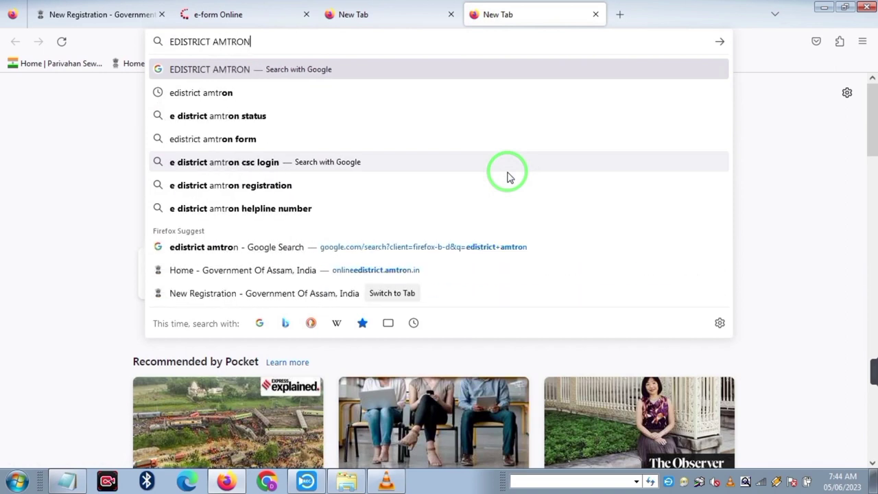
pyautogui.press('Return')
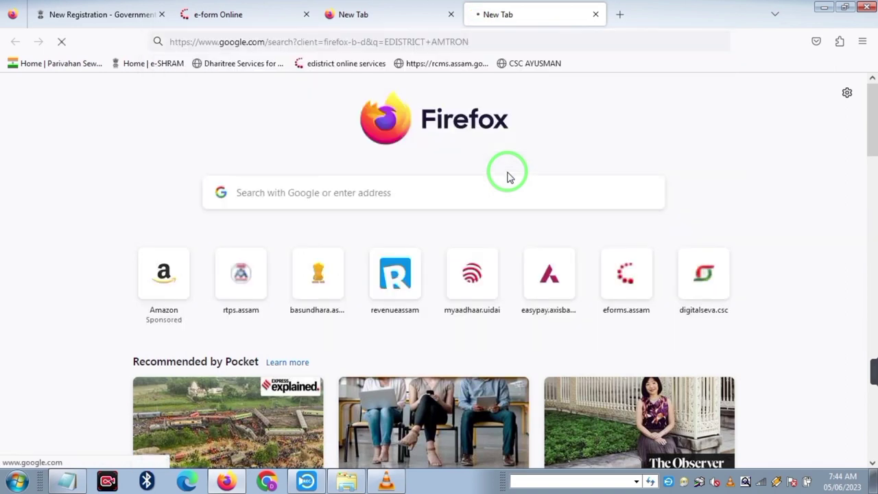
# Step: Open the onlineedistrict.amtron.in home page from the results and log in to its eGovernance Services with the prefilled credentials
pyautogui.click(167, 208)
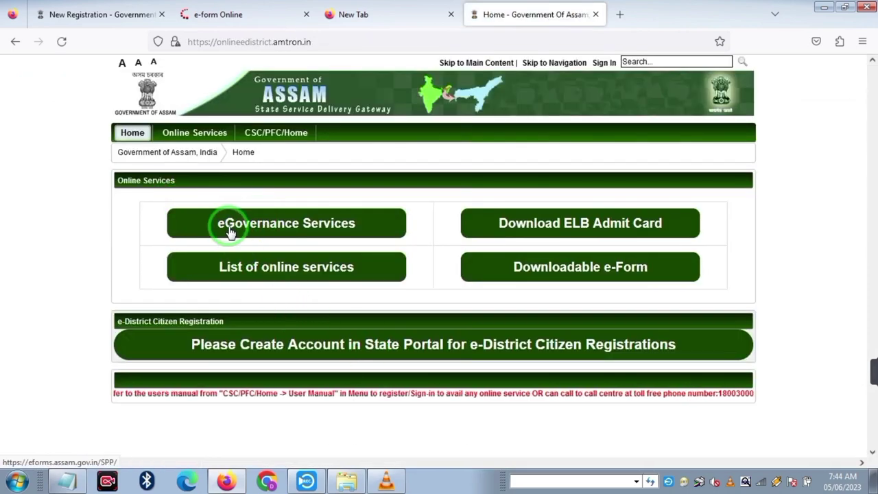
pyautogui.click(269, 226)
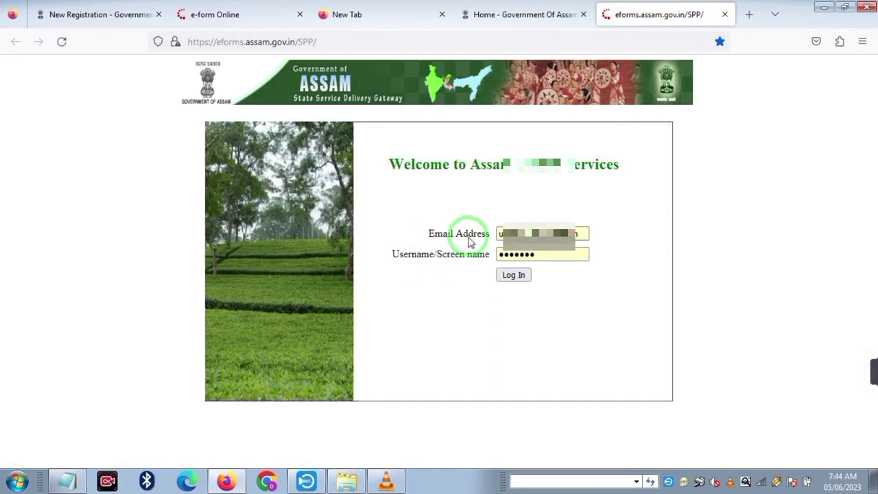
pyautogui.click(509, 280)
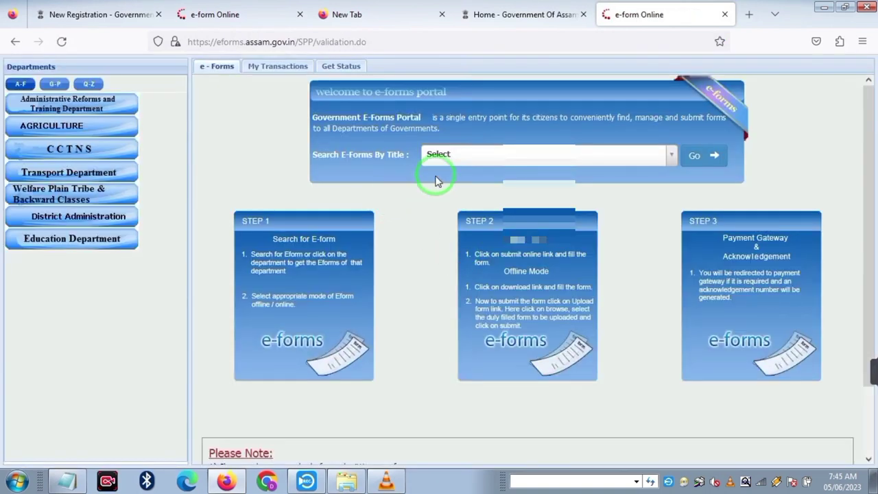
# Step: Find the INCOME CERTIFICATE e-form by title and open its online application form
pyautogui.click(478, 158)
pyautogui.scroll(-3, 484, 293)
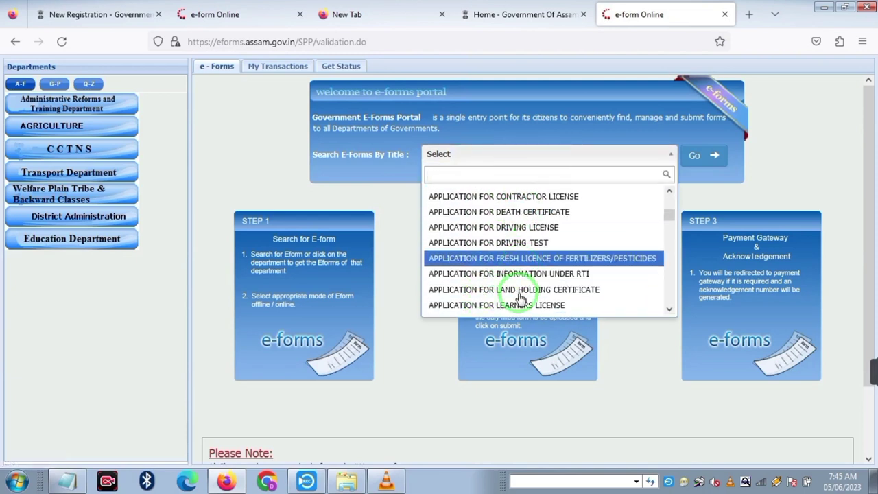
pyautogui.scroll(-3, 511, 275)
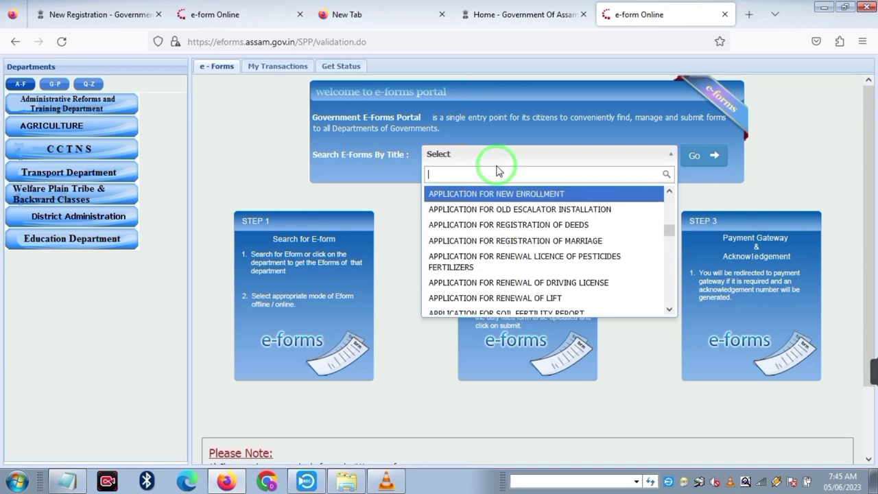
pyautogui.write('INC')
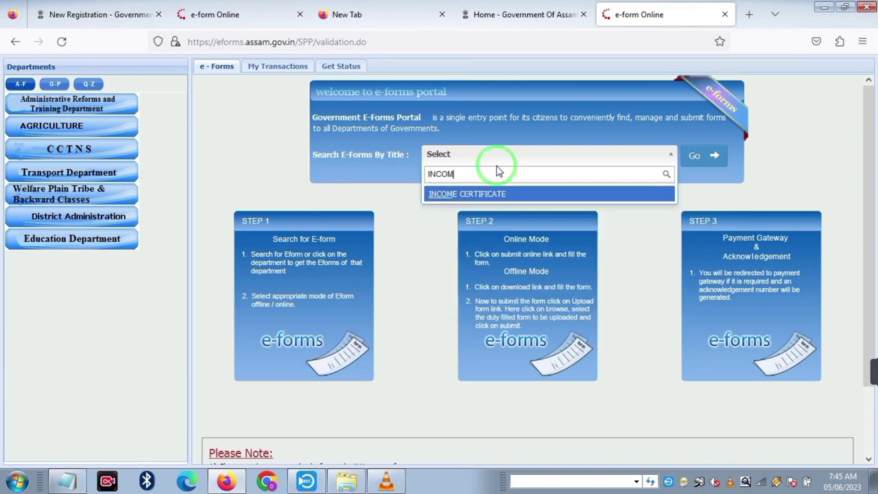
pyautogui.write('OM')
pyautogui.click(500, 194)
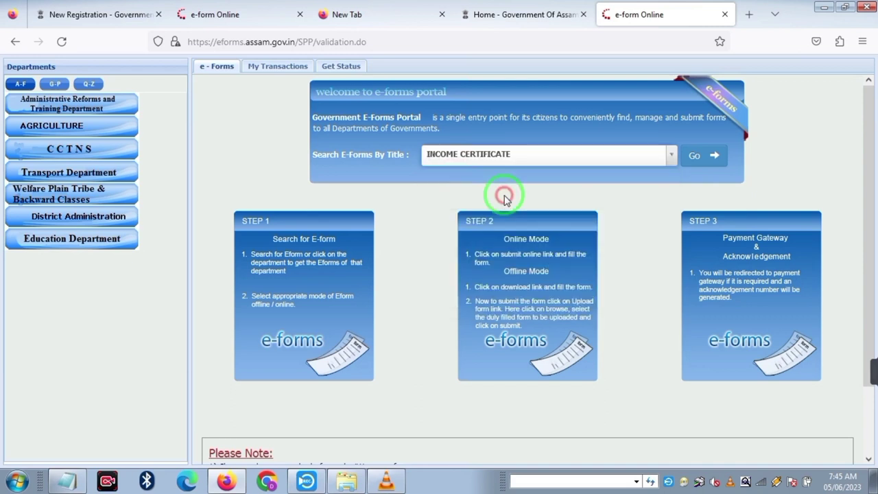
pyautogui.click(708, 155)
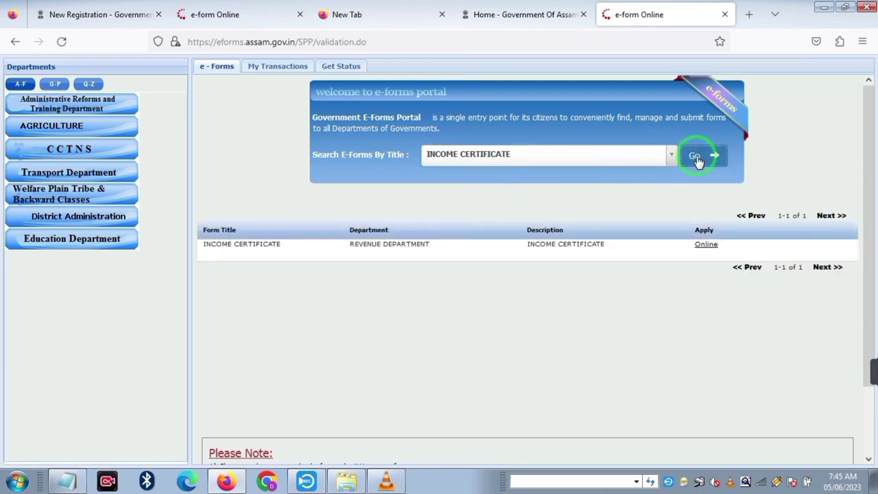
pyautogui.click(707, 245)
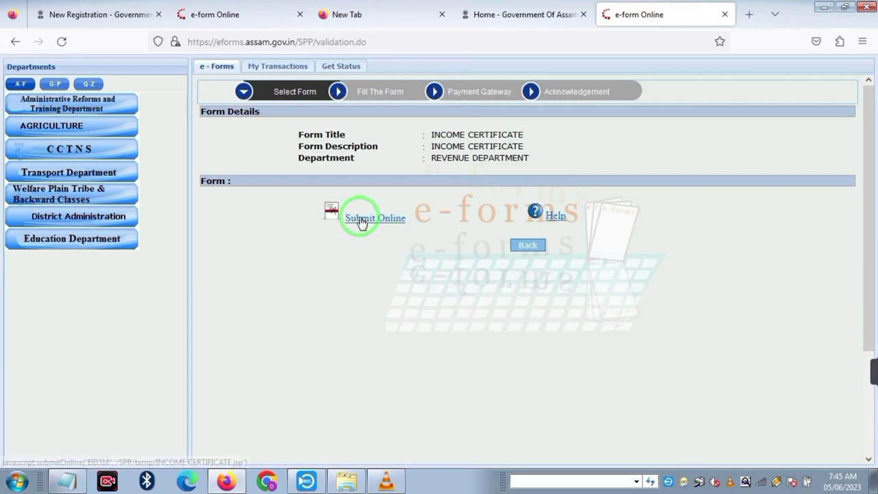
pyautogui.click(371, 219)
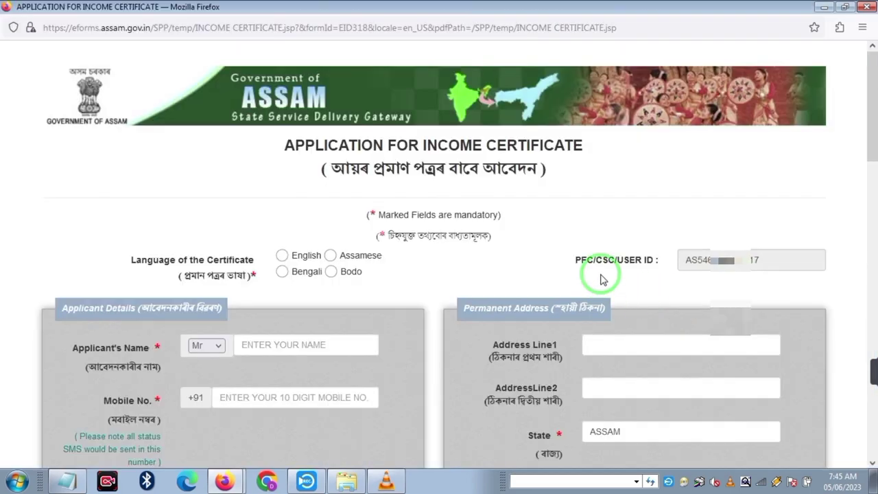